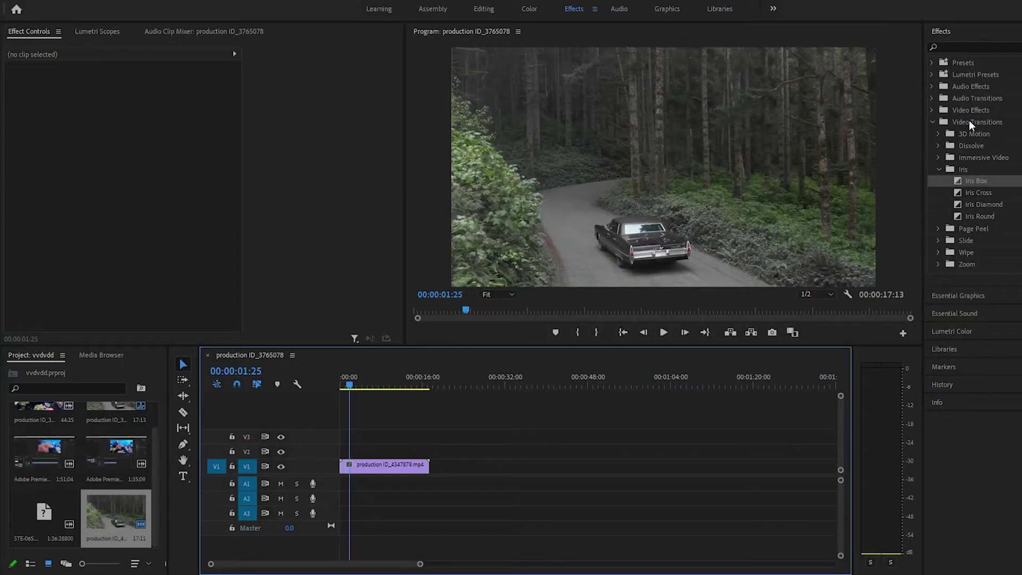
# Place an Iris Cross transition at the start of the forest car clip
pyautogui.click(1000, 193)
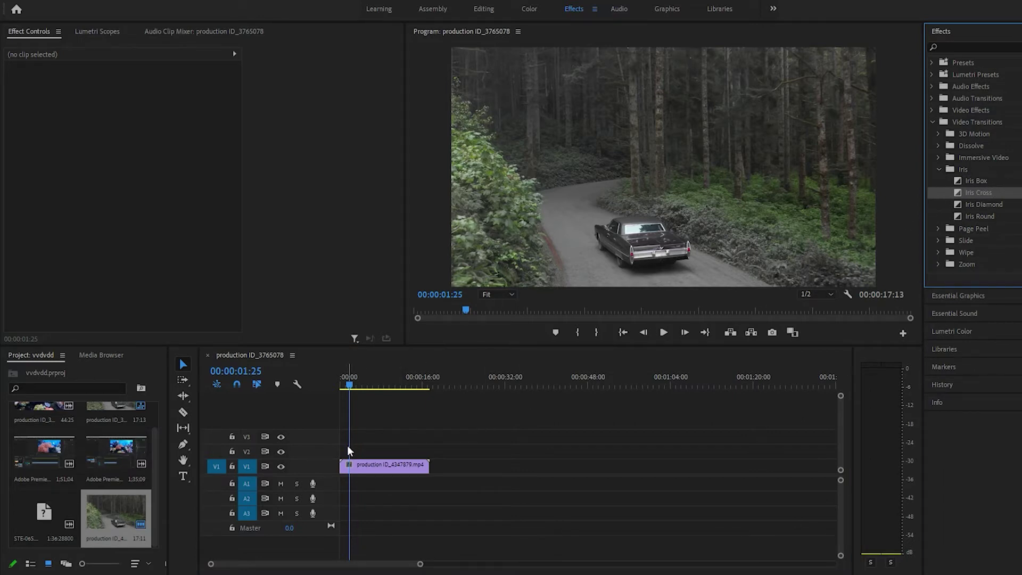
pyautogui.moveTo(349, 450); pyautogui.dragTo(345, 464)
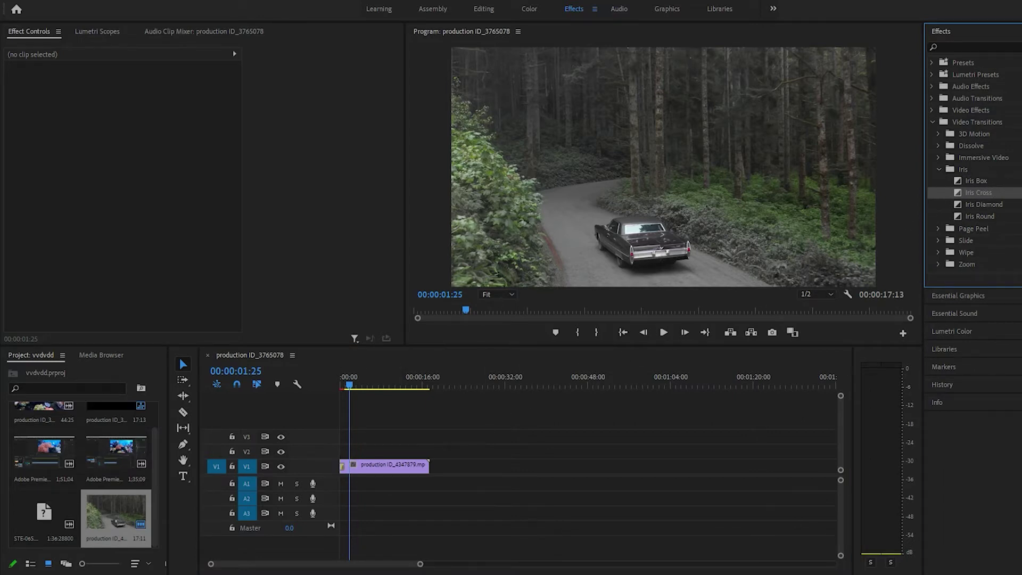
# Add Iris Cross to the clip's end and preview playback from the sequence start
pyautogui.moveTo(1011, 191); pyautogui.dragTo(426, 459)
pyautogui.moveTo(349, 382); pyautogui.dragTo(305, 374)
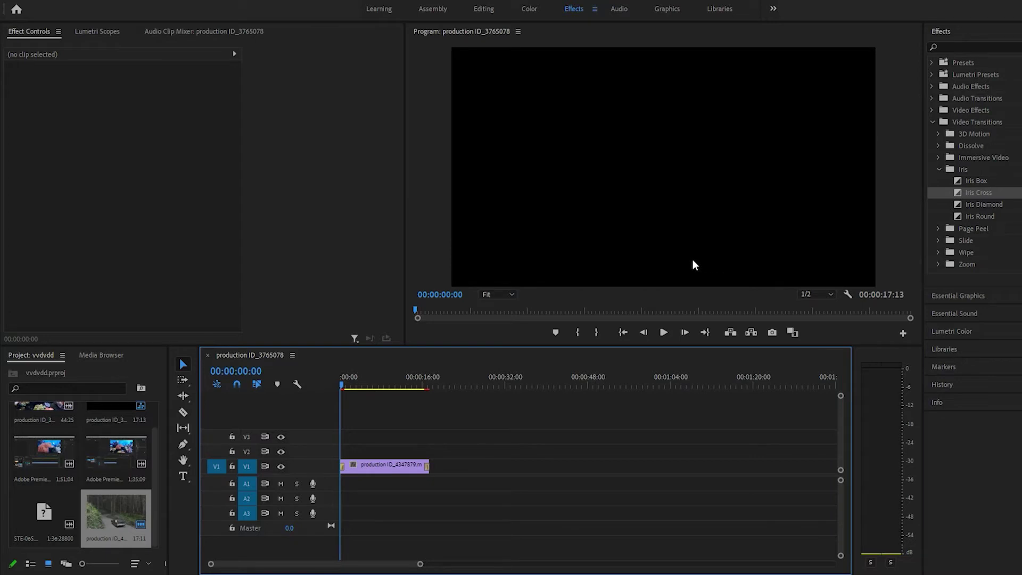
pyautogui.press('space')
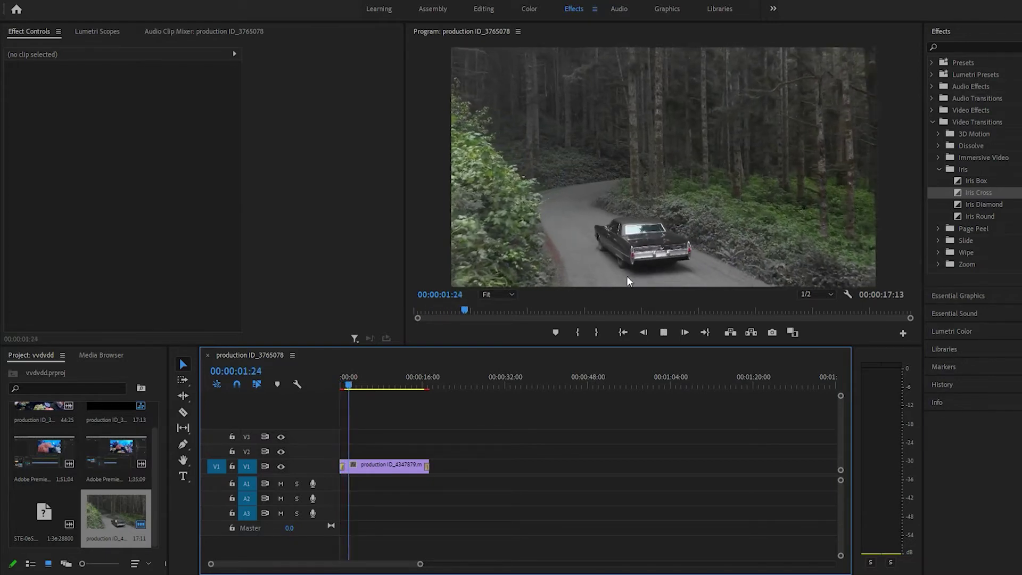
pyautogui.click(415, 377)
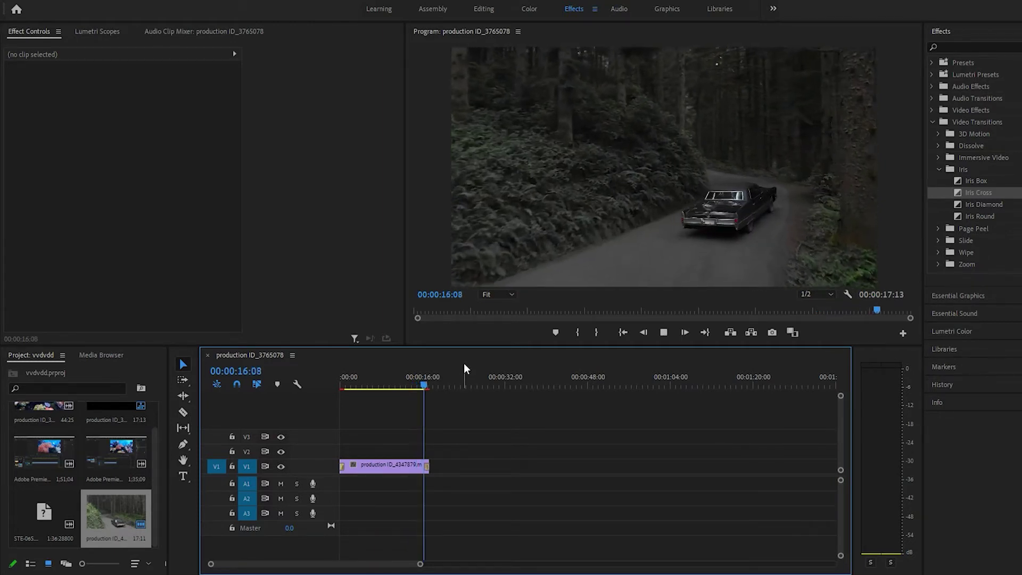
pyautogui.click(343, 377)
pyautogui.press('space')
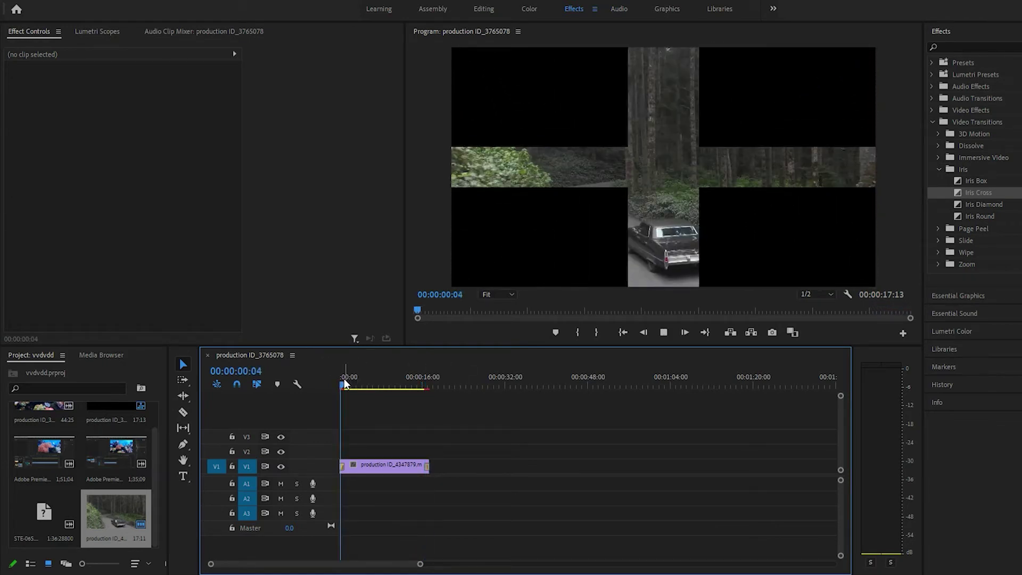
pyautogui.press('space')
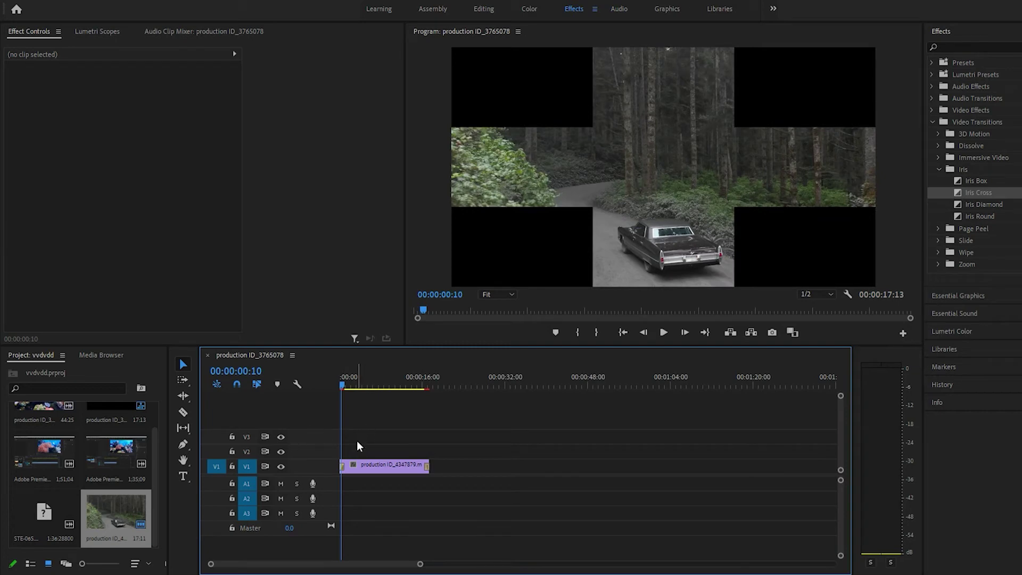
# Select the opening Iris Cross transition and set its Border Width to 100
pyautogui.click(342, 461)
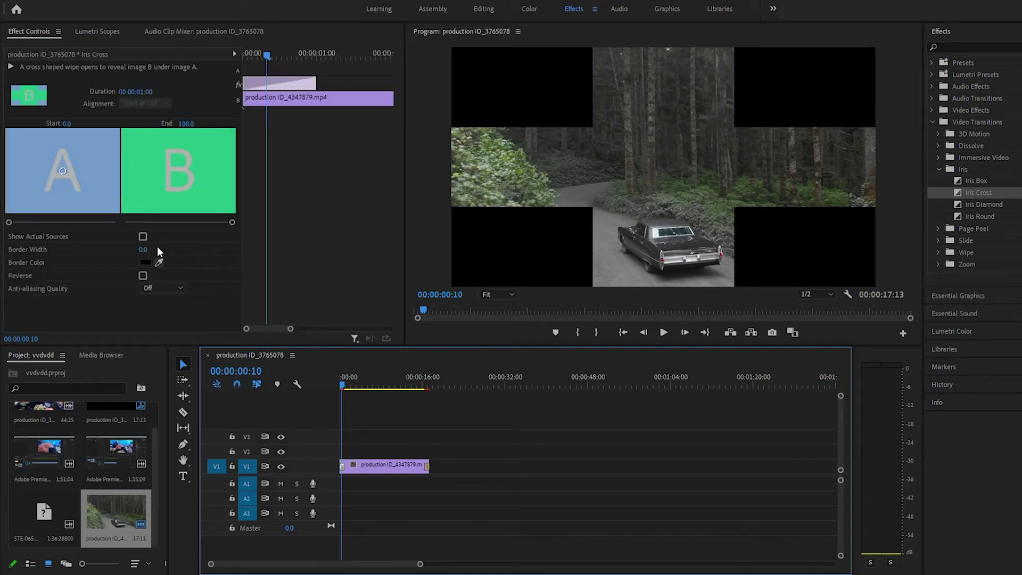
pyautogui.click(120, 239)
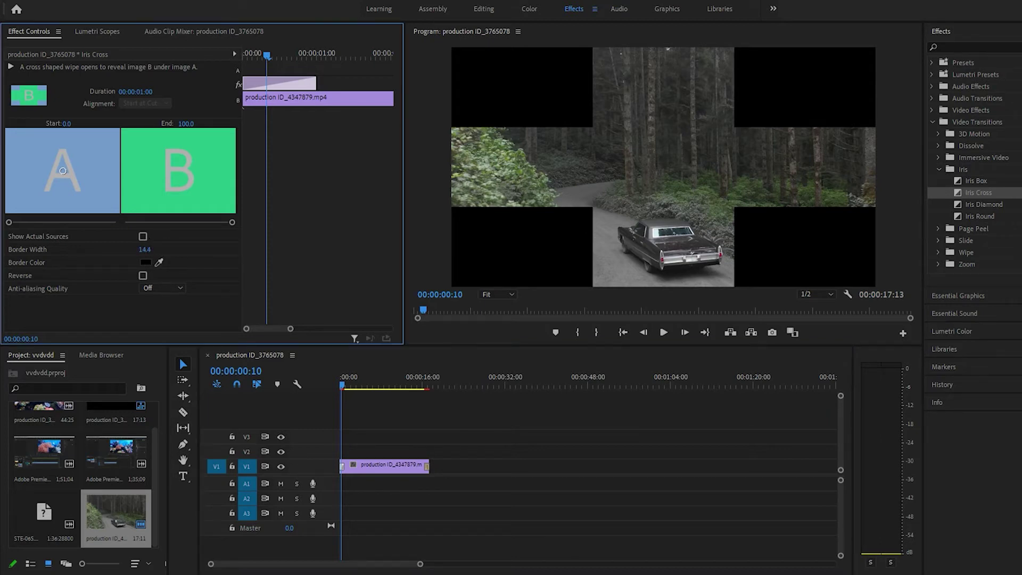
pyautogui.moveTo(149, 243); pyautogui.dragTo(185, 243)
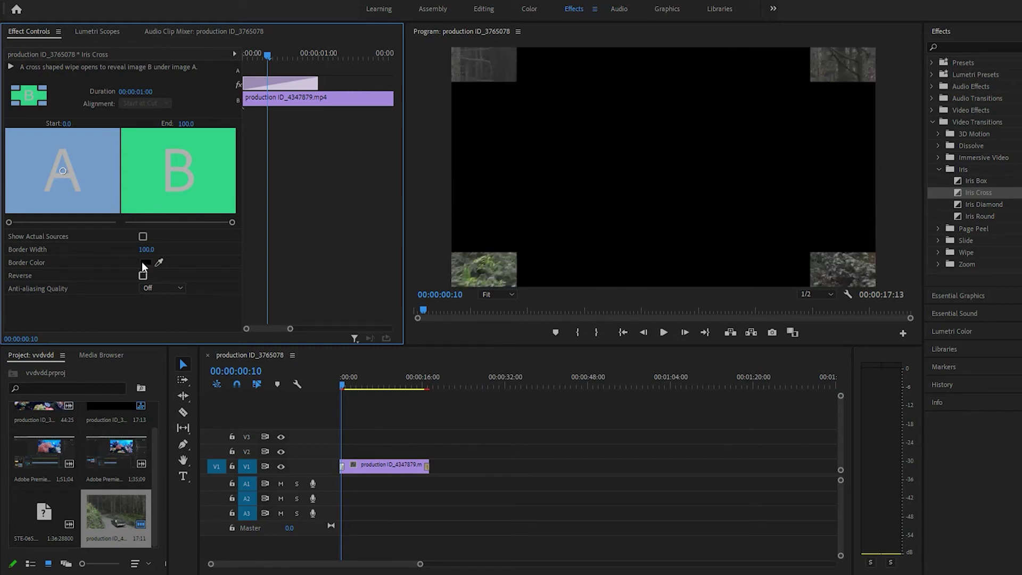
pyautogui.click(142, 263)
pyautogui.click(144, 276)
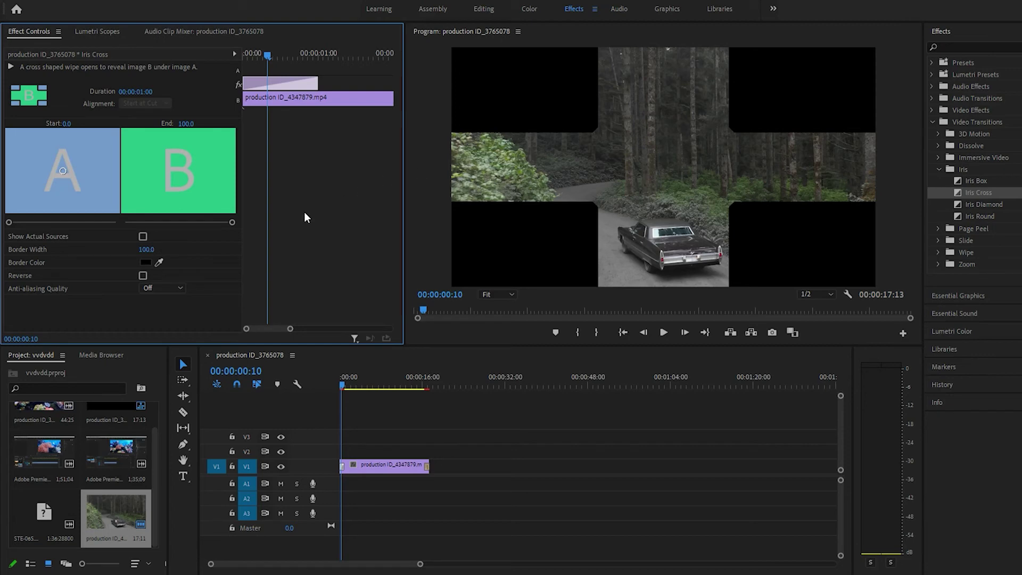
pyautogui.click(160, 261)
# Sample the green foliage in the Program monitor as the Iris Cross border colour
pyautogui.click(485, 158)
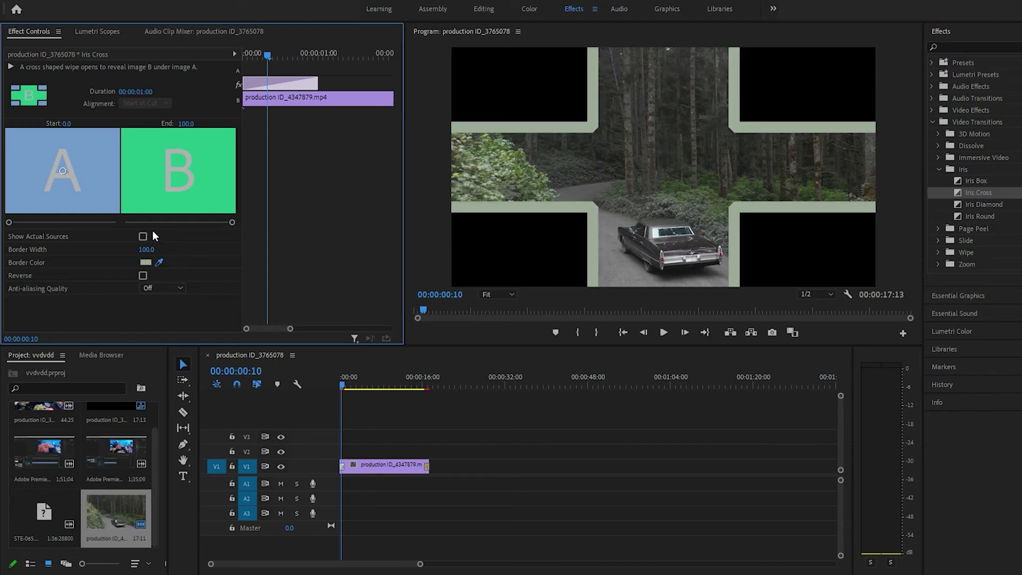